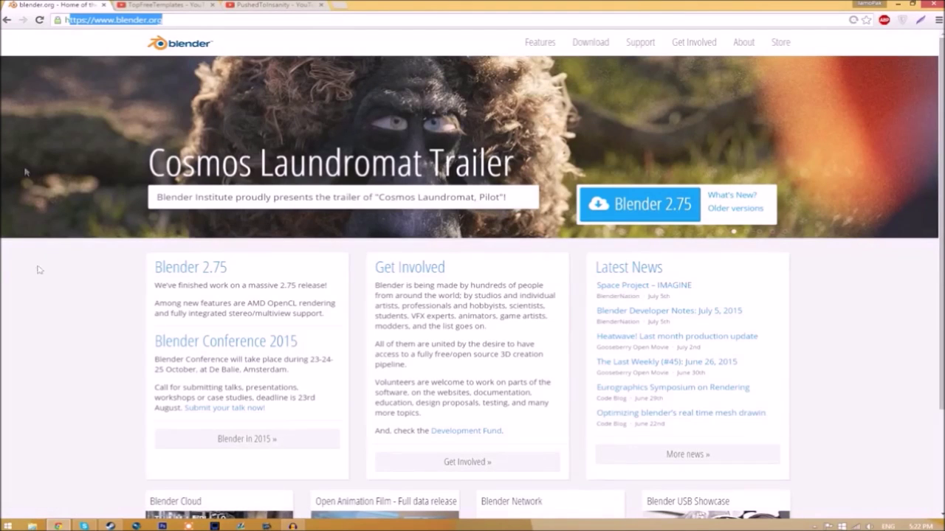
Step: Start the Blender 2.75 download from blender.org
left_click(102, 337)
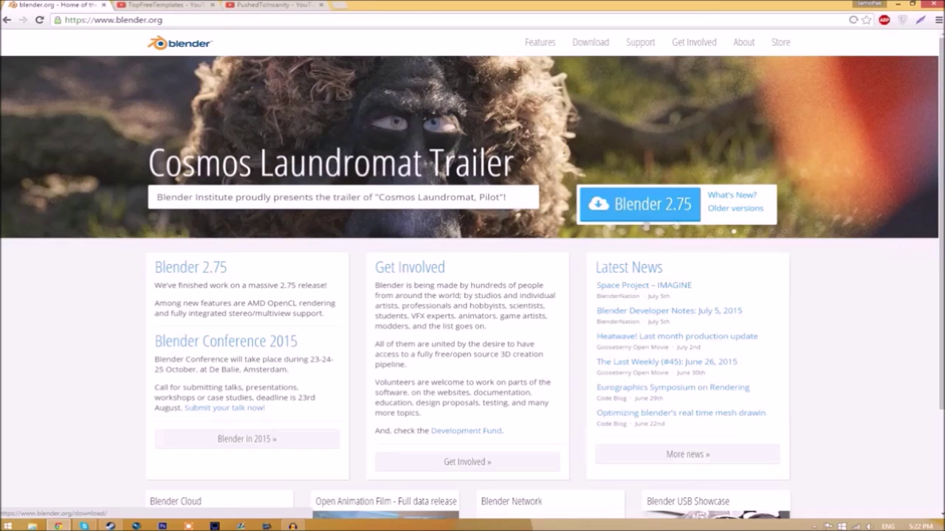
left_click(649, 211)
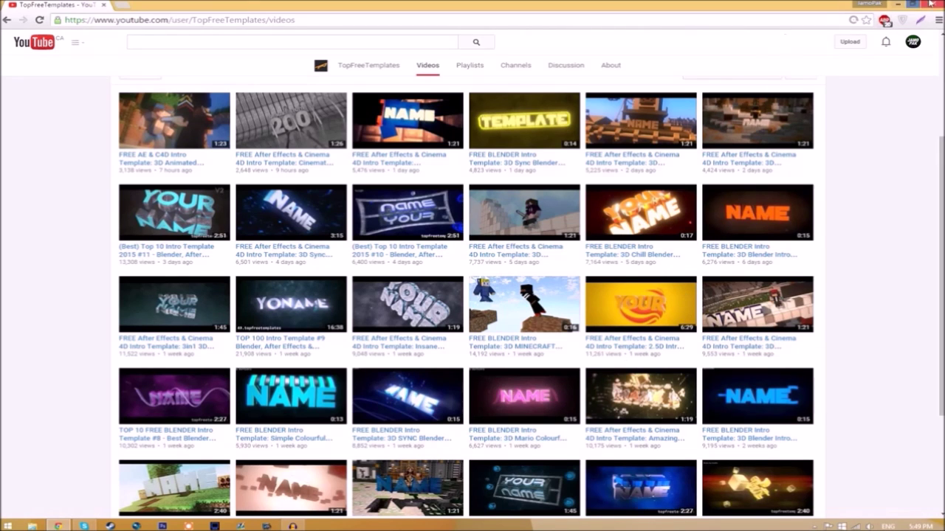
Step: Extract the Intro Template archive onto the desktop next to the archive
left_click(895, 5)
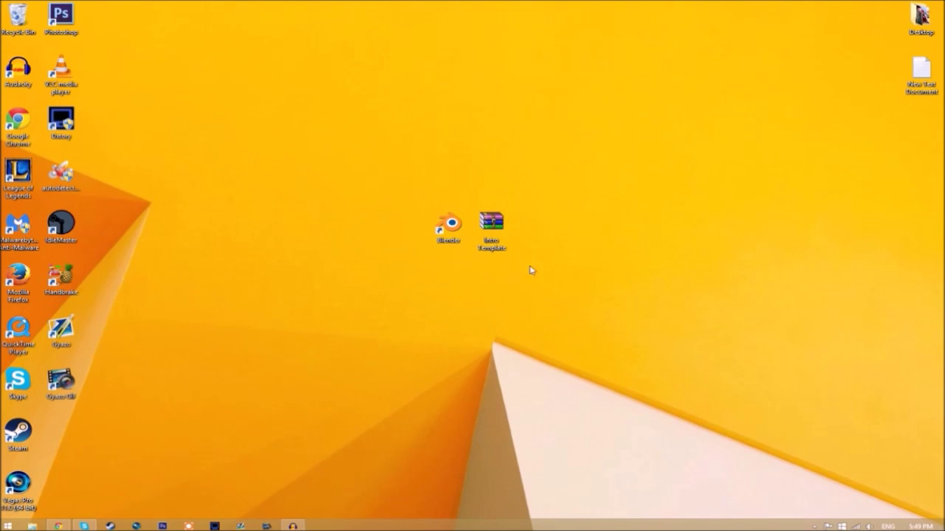
right_click(488, 222)
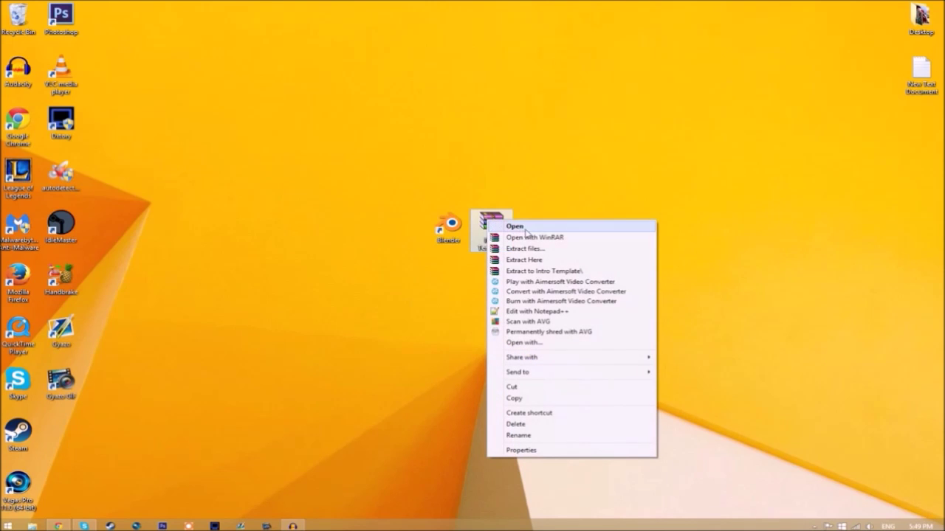
left_click(524, 260)
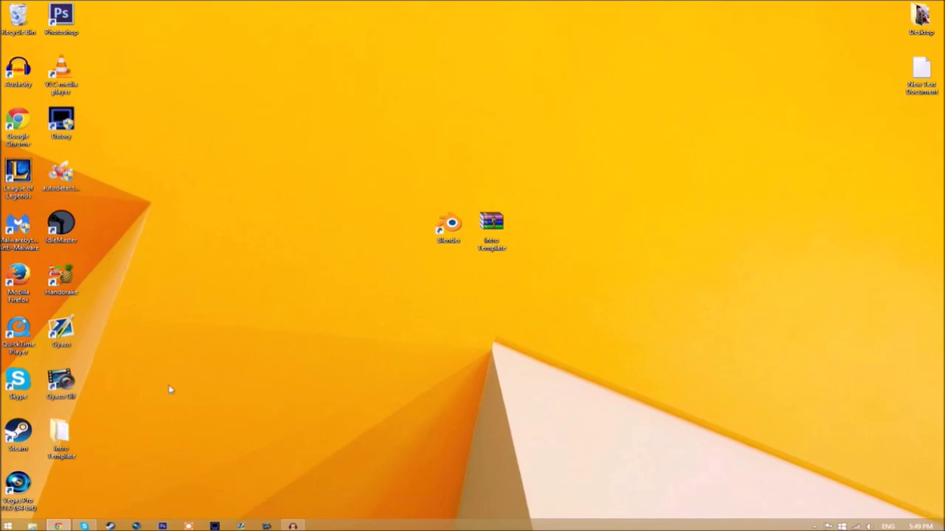
left_click_drag(61, 435, 549, 242)
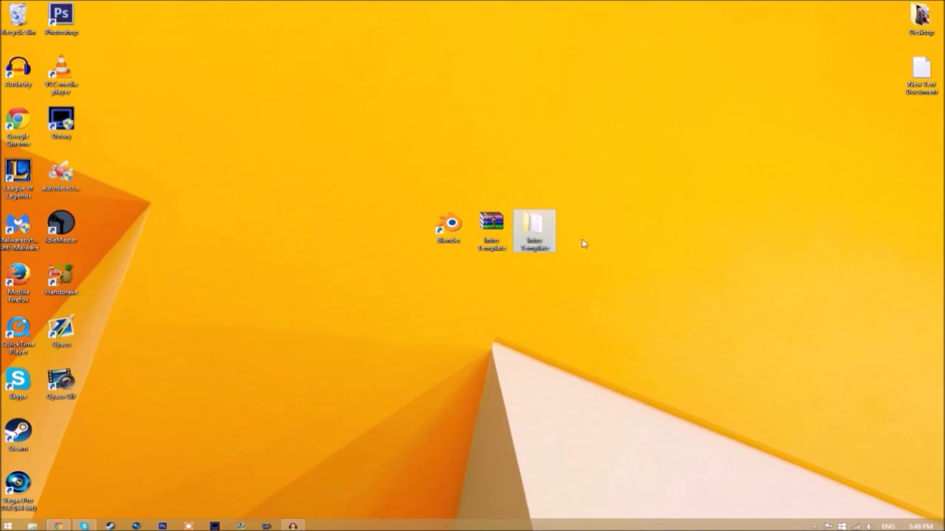
Step: Inspect the extracted folder's EDIT TEXT HERE.blend and Rendered Intro, then close it
double_click(533, 228)
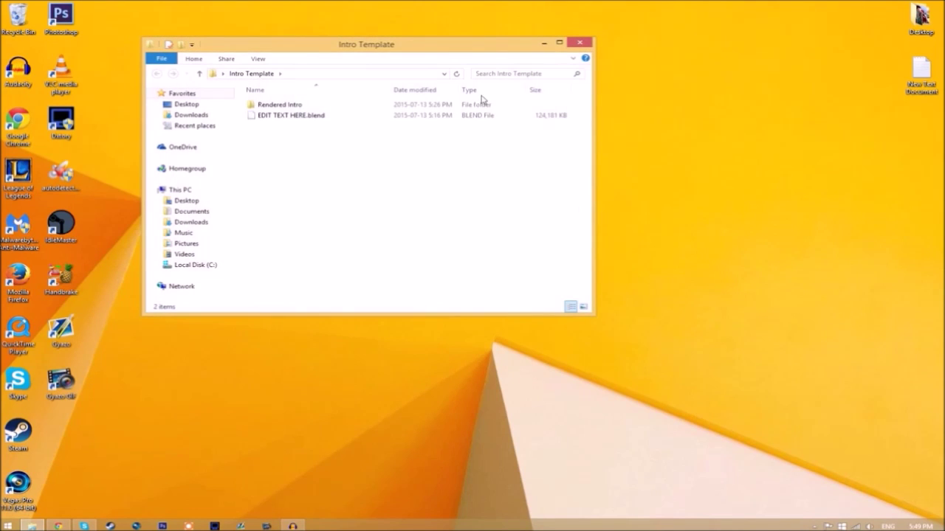
left_click(256, 115)
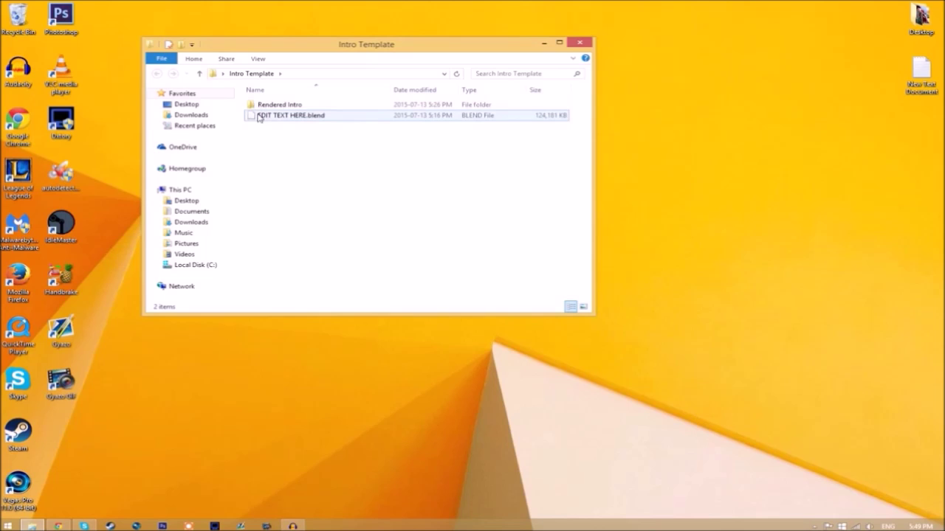
left_click(258, 108)
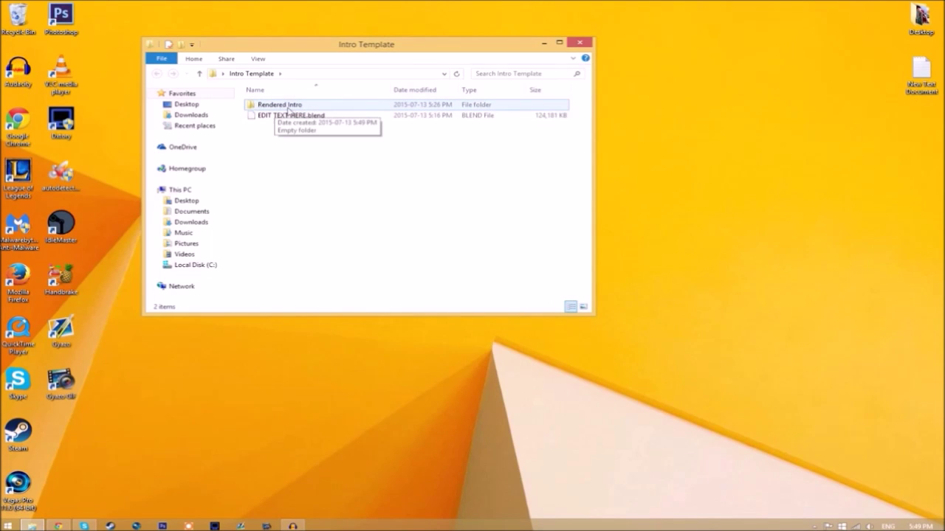
left_click(527, 95)
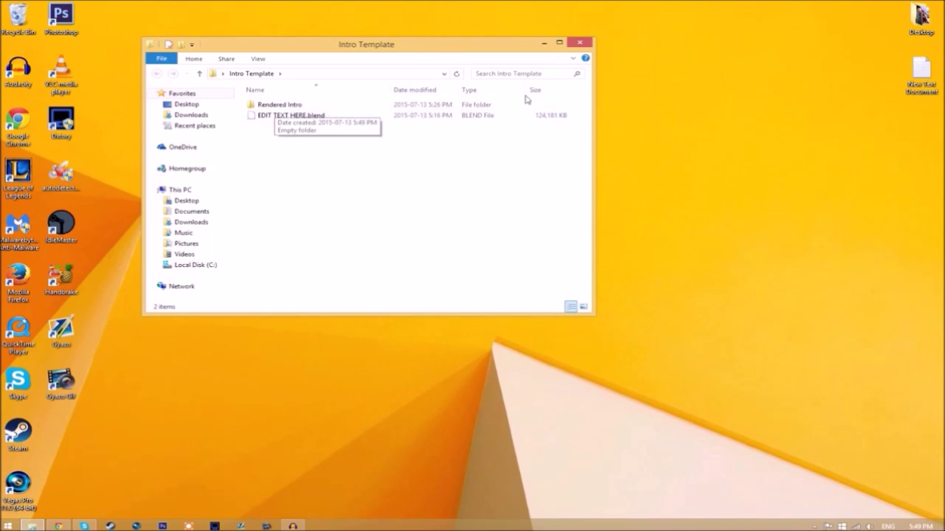
left_click(579, 42)
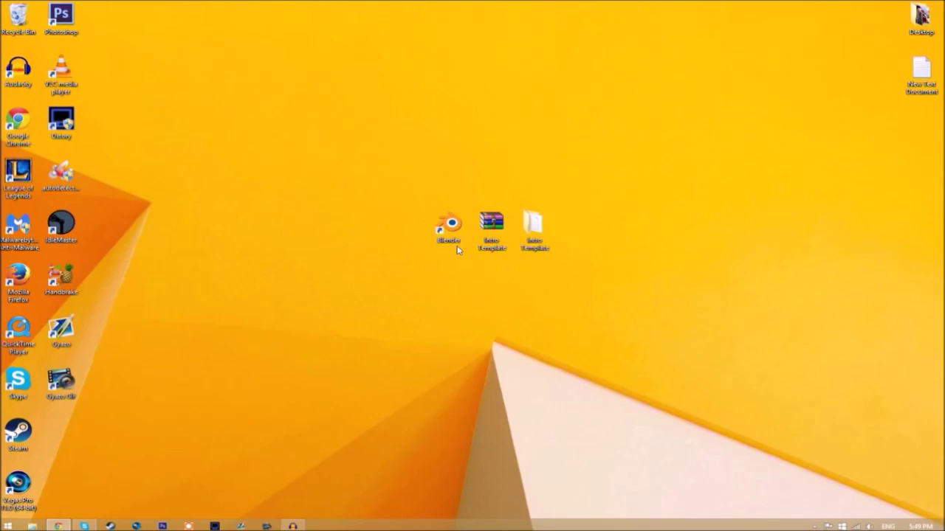
Step: Launch Blender and open the EDIT TEXT HERE.blend template from the Intro Template folder
double_click(457, 248)
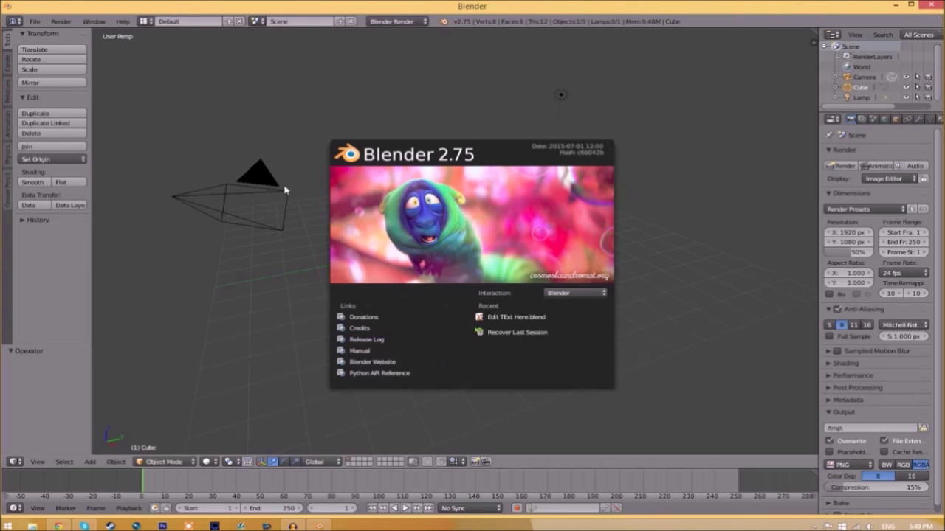
left_click(34, 22)
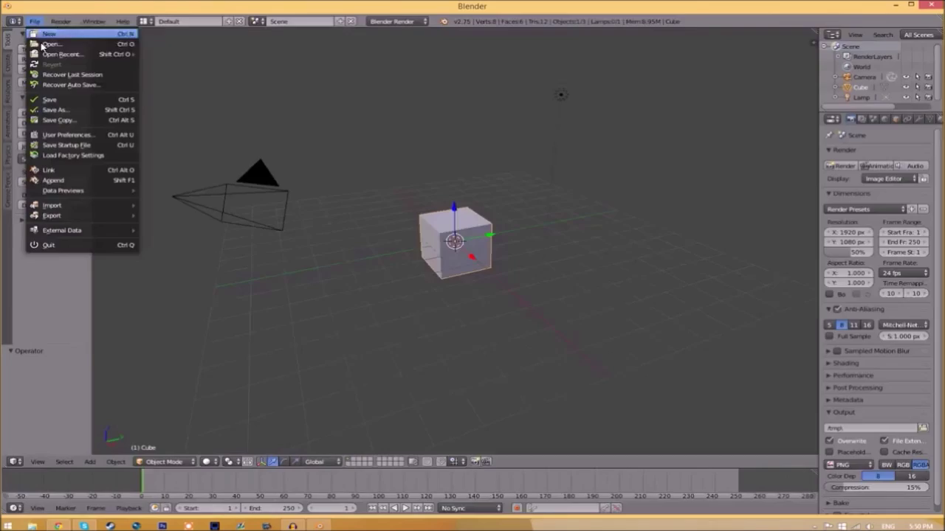
left_click(42, 46)
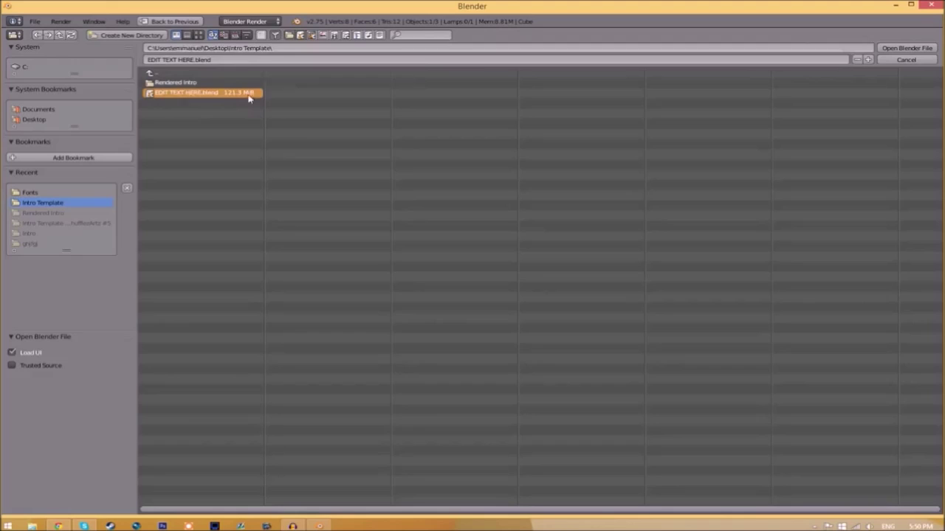
left_click(906, 48)
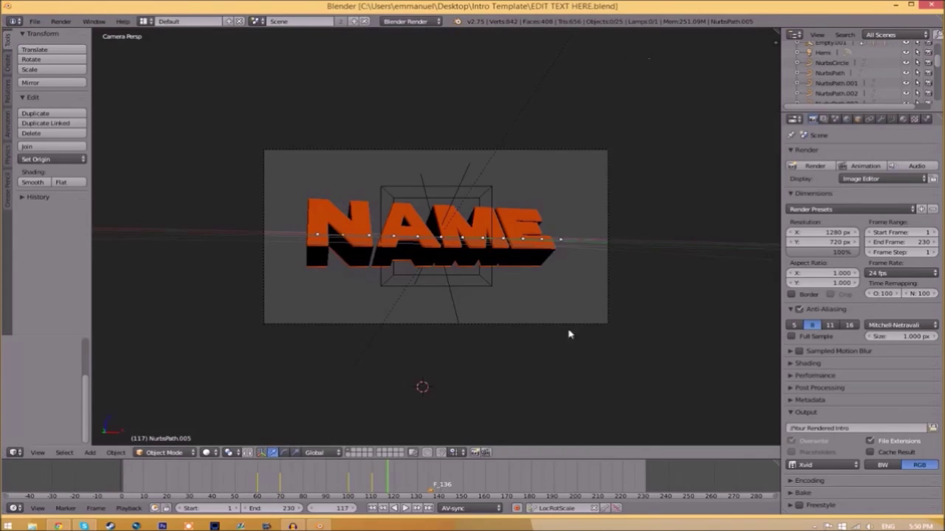
Step: Retype the orange front text object from NAME to TFT
right_click(459, 240)
key("Tab")
key("BackSpace")
key("BackSpace")
key("BackSpace")
key("BackSpace")
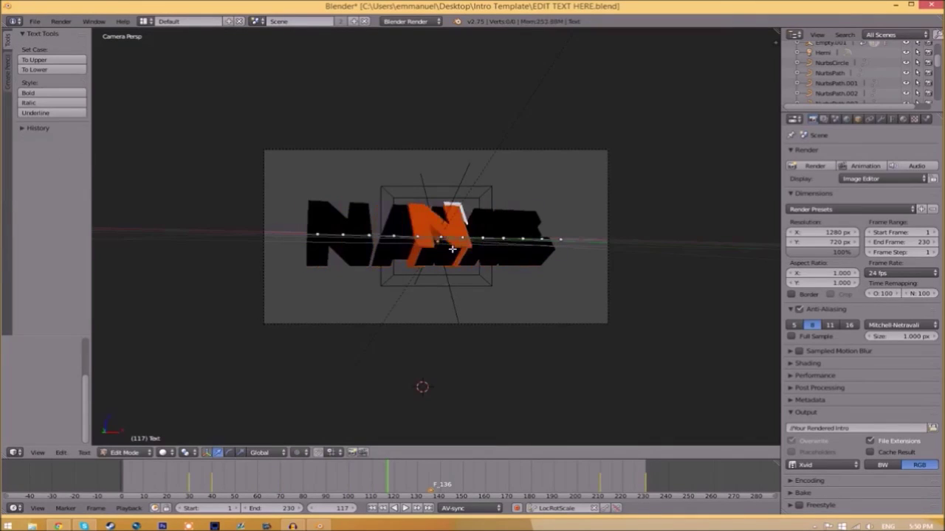
type("TEXT")
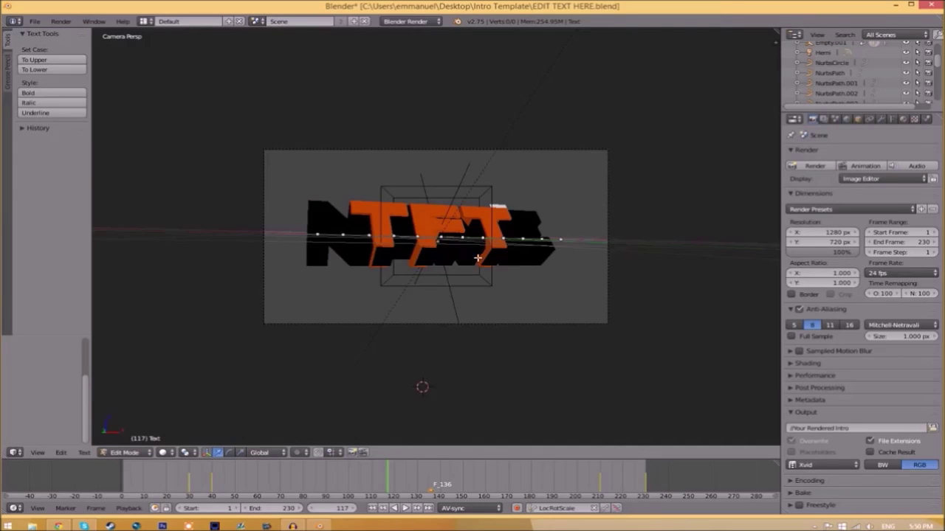
key("Tab")
Step: Retype the black text object behind it as TFT
right_click(520, 240)
key("Tab")
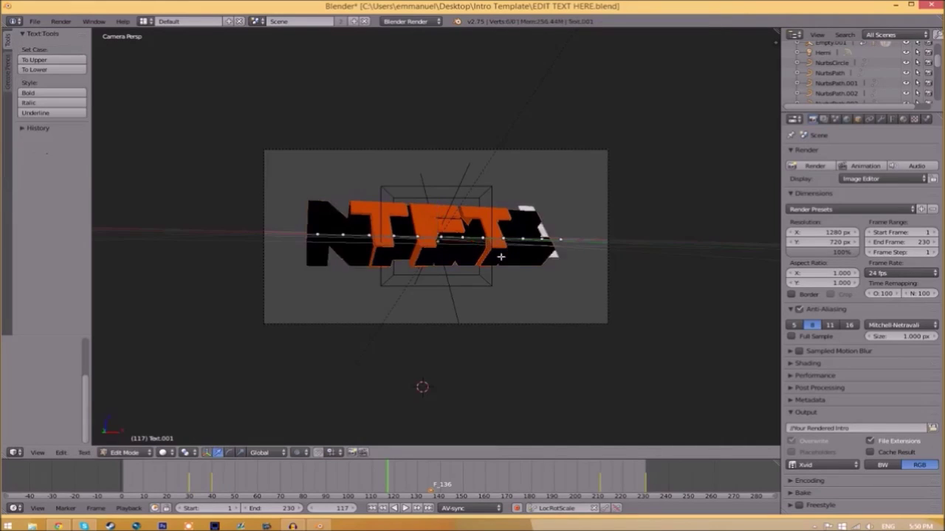
key("BackSpace")
key("BackSpace")
key("BackSpace")
key("BackSpace")
type("TEXT")
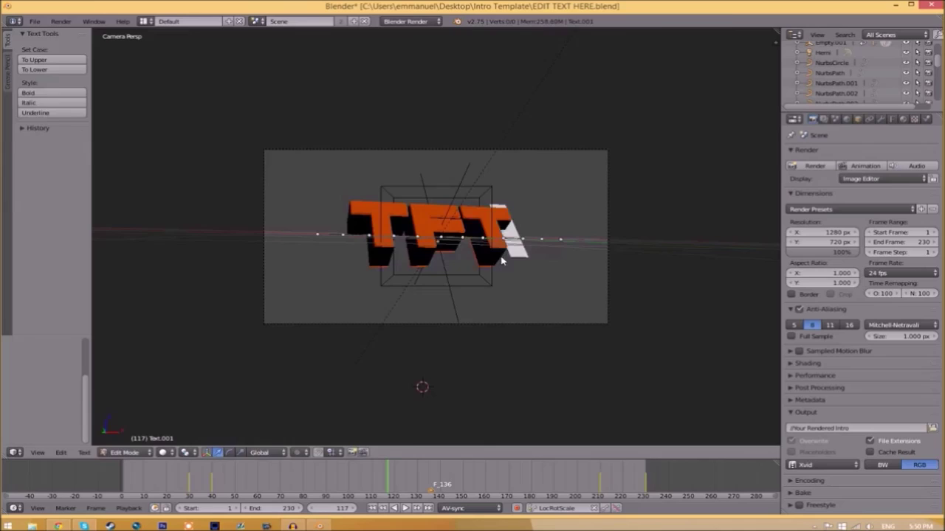
key("Tab")
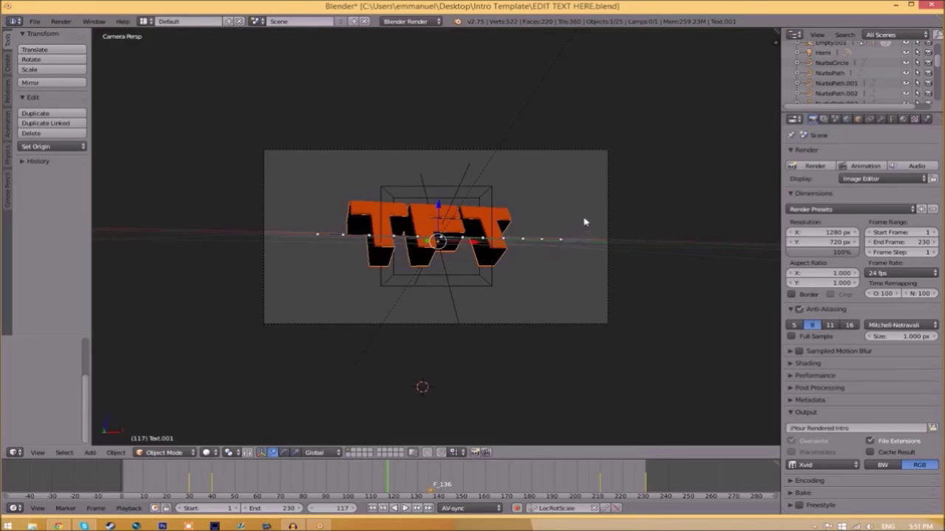
Step: Set the orange Text.001 object's regular font to Space Comics from C:\Windows\Fonts
left_click(892, 119)
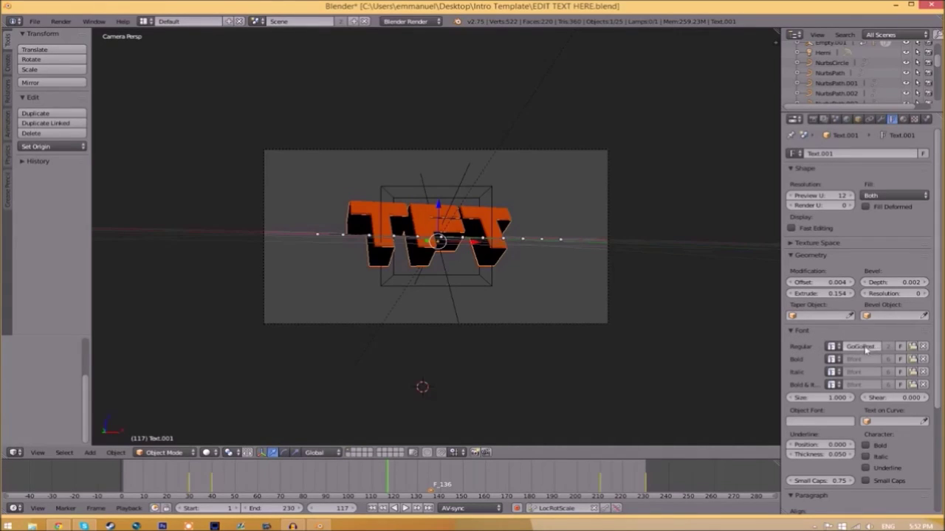
left_click(913, 346)
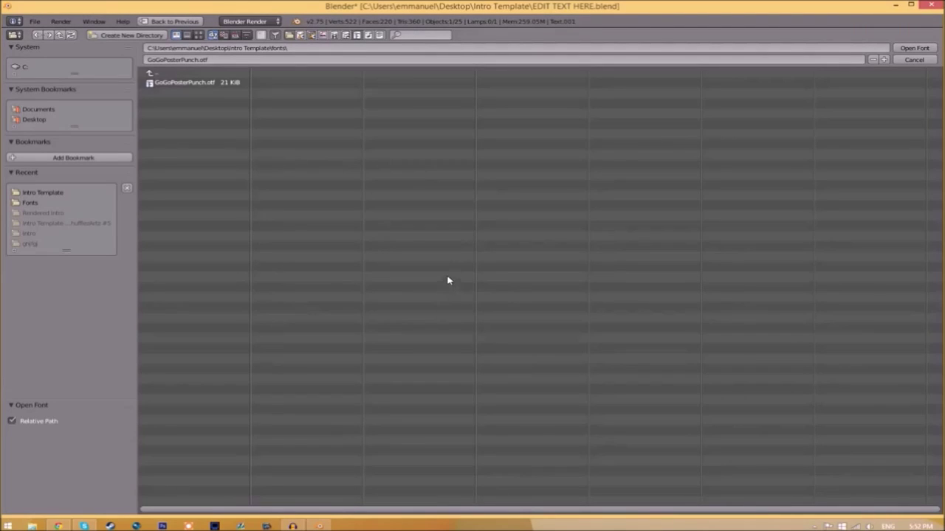
left_click(20, 68)
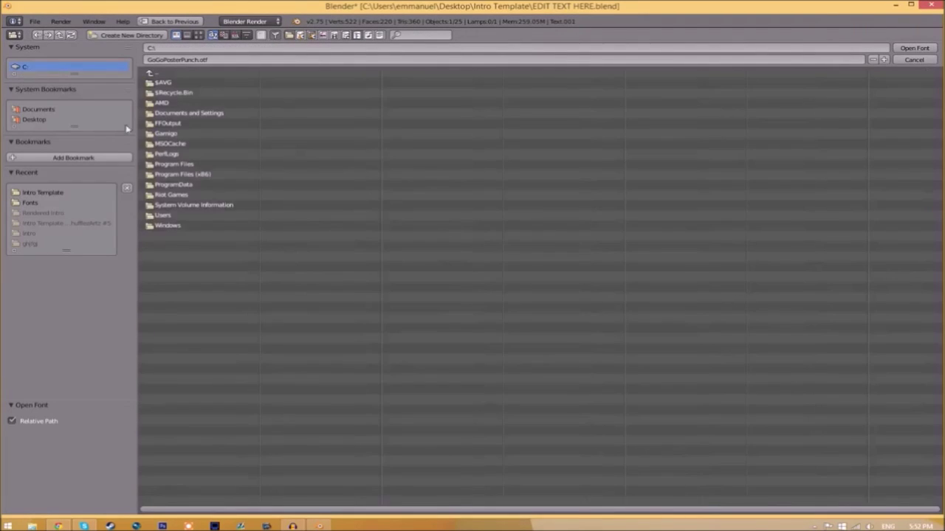
left_click(178, 223)
left_click(168, 275)
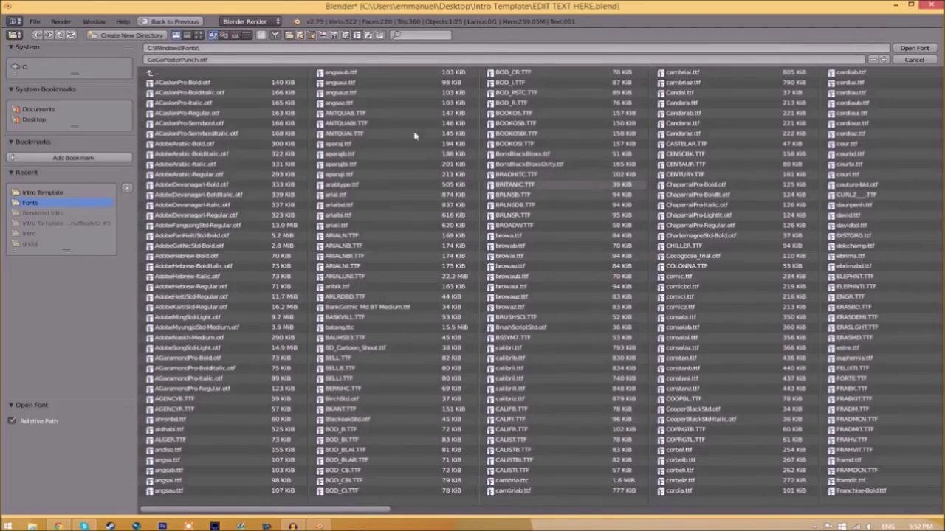
left_click_drag(251, 509, 834, 503)
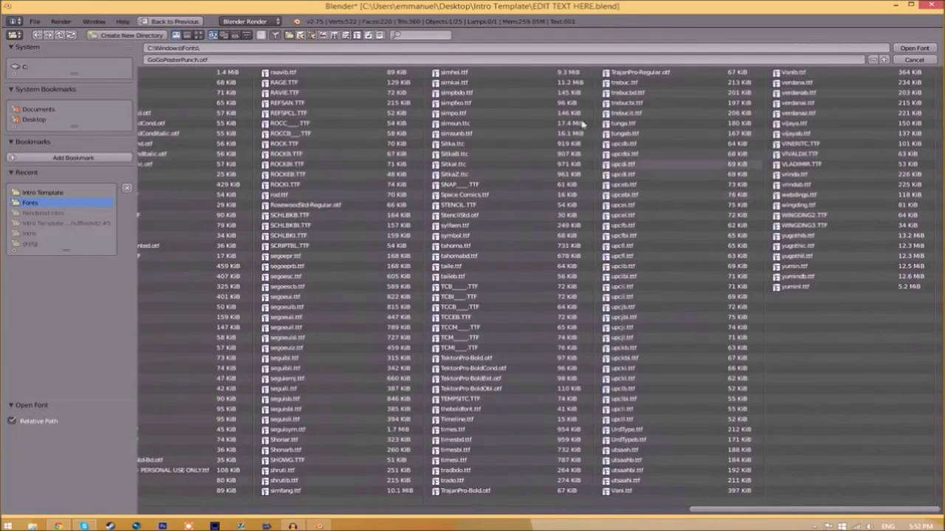
left_click(480, 196)
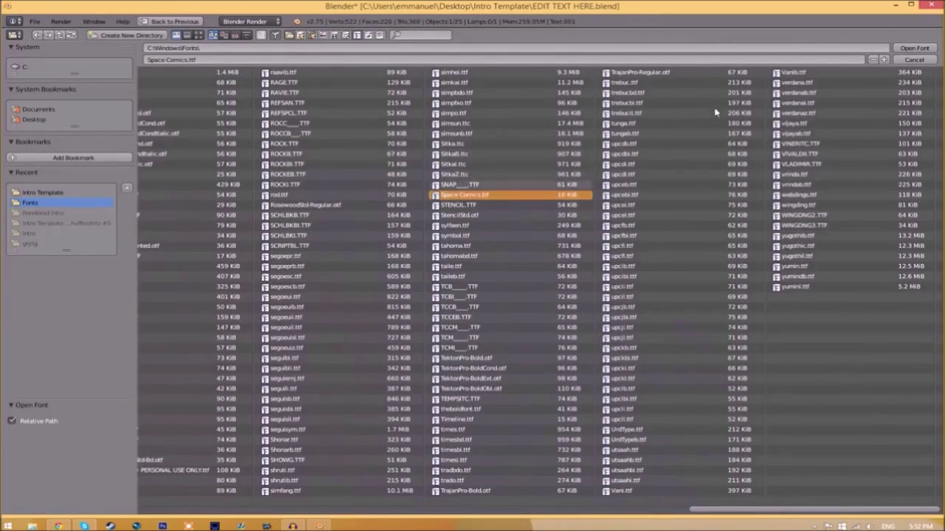
left_click(915, 48)
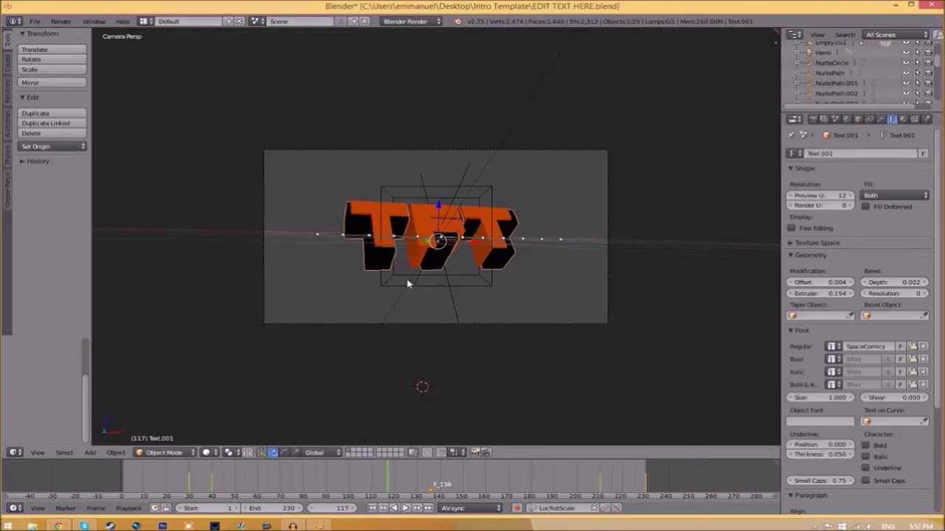
Step: Give the black Text object the same Space Comics regular font
right_click(423, 230)
left_click(912, 347)
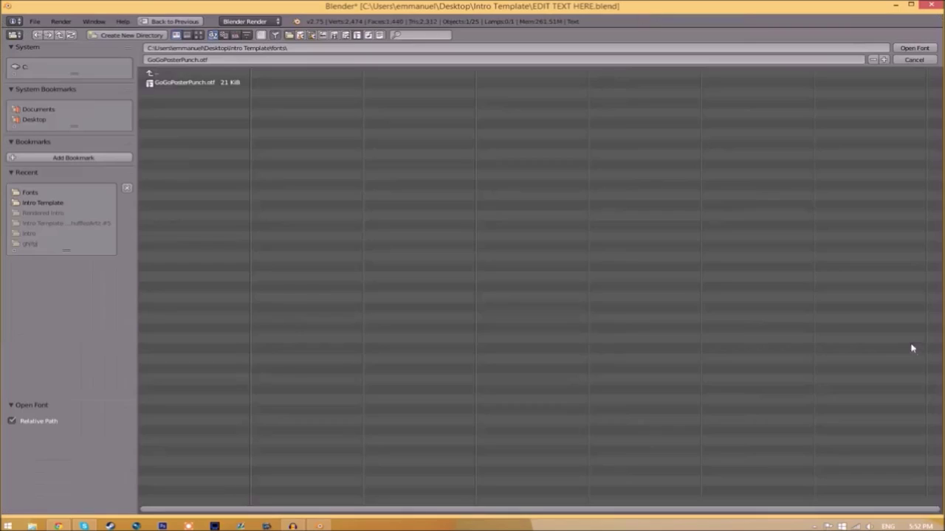
left_click(25, 68)
left_click(166, 227)
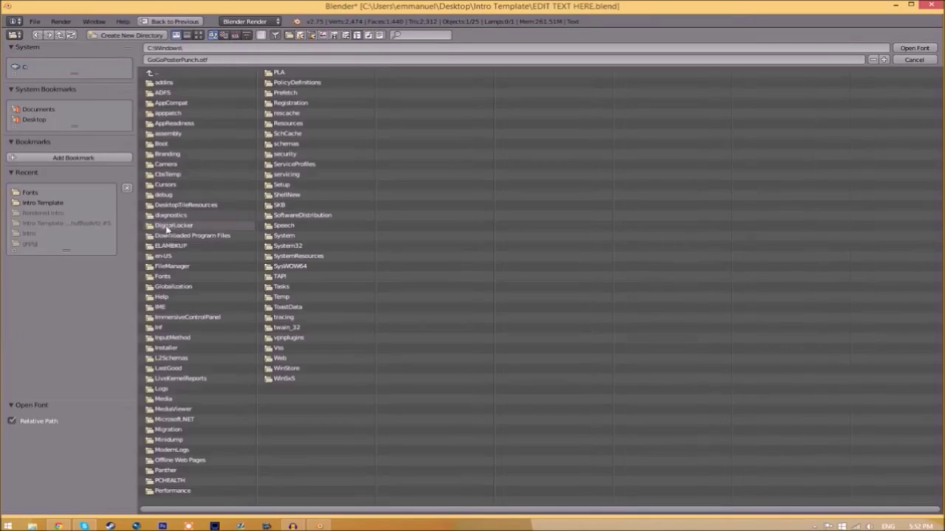
left_click(175, 277)
left_click(502, 189)
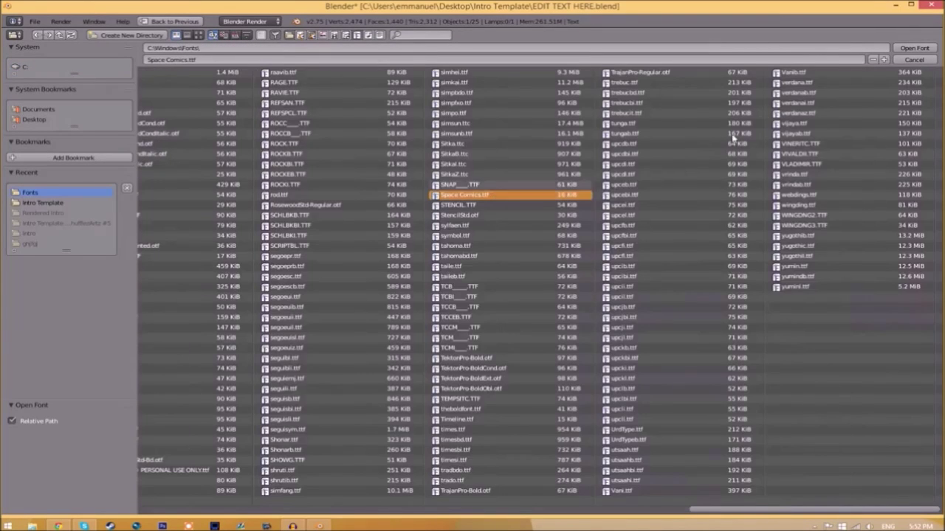
left_click(914, 48)
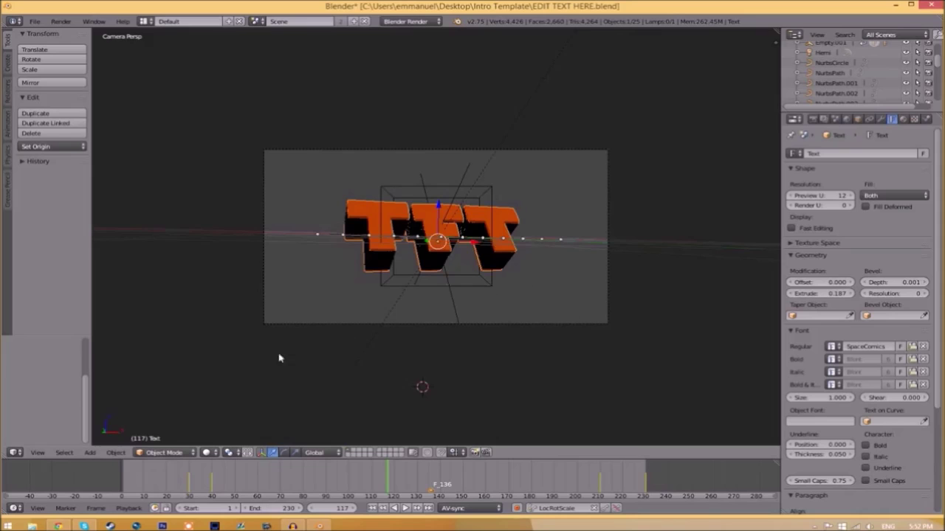
Step: Preview frame 58 and set the render output file format to MPEG
left_click(253, 479)
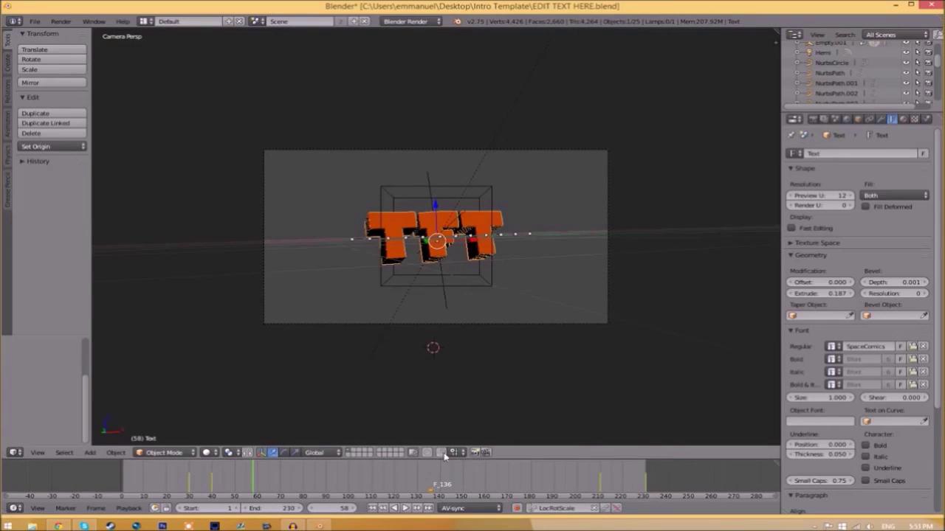
left_click(812, 120)
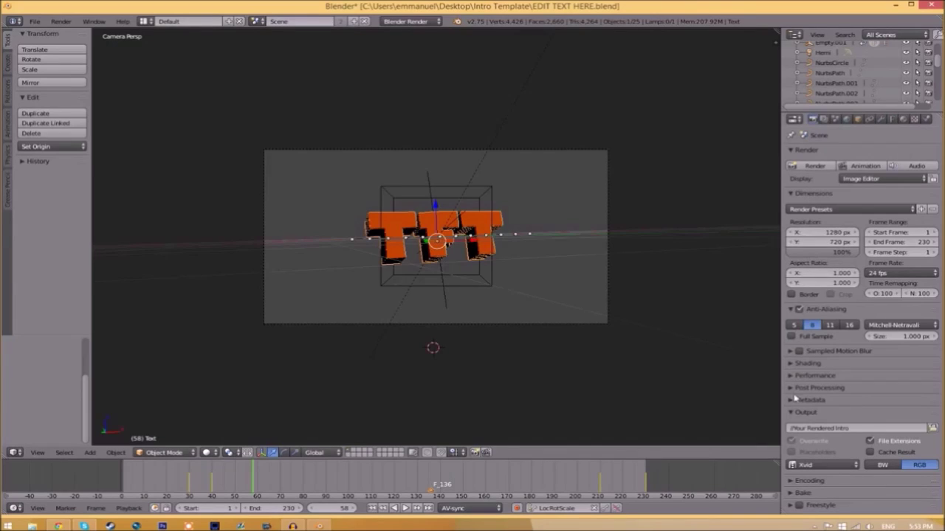
left_click(812, 467)
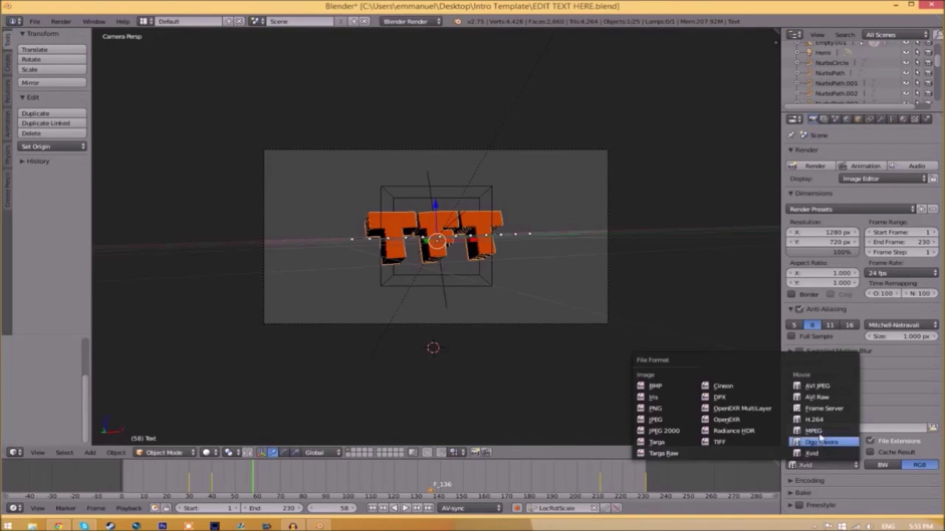
left_click(820, 442)
Step: Set the encoding container format to MPEG-4
left_click(797, 483)
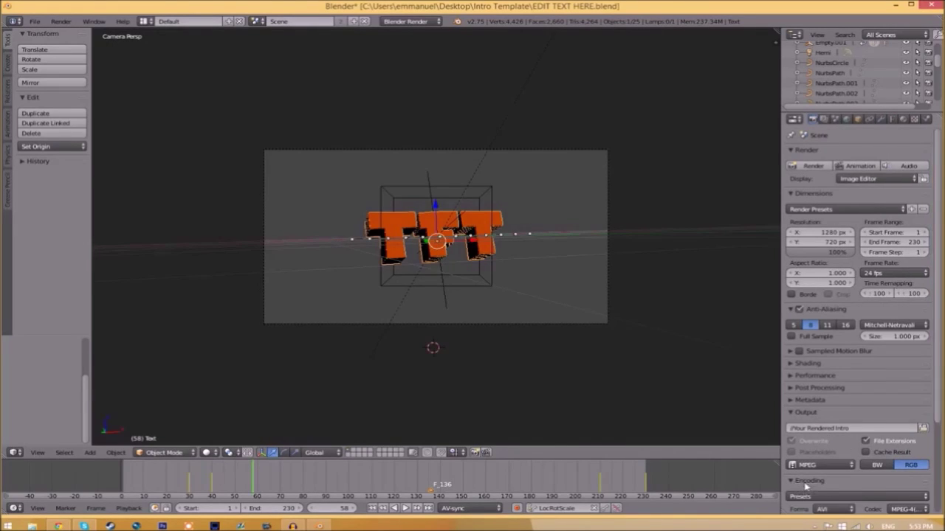
scroll(856, 413, "down", 2)
scroll(852, 411, "down", 1)
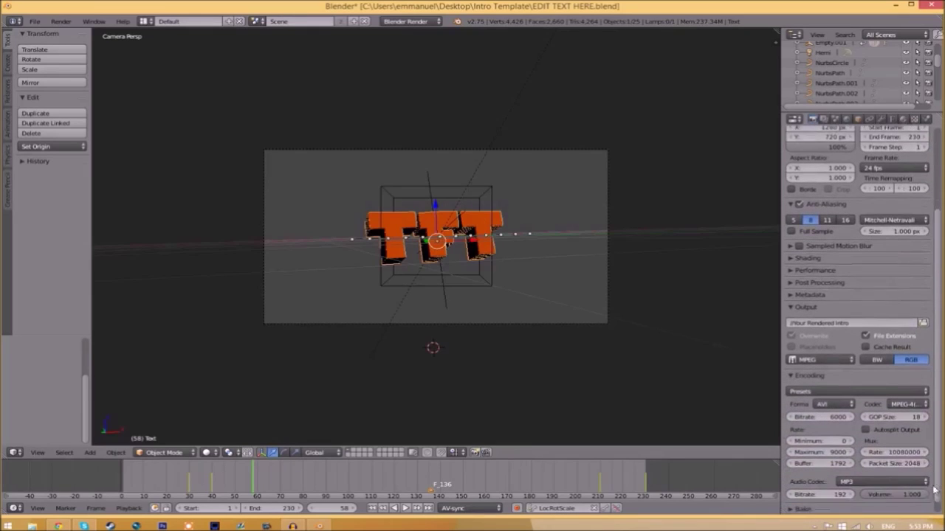
scroll(849, 411, "down", 1)
left_click(838, 391)
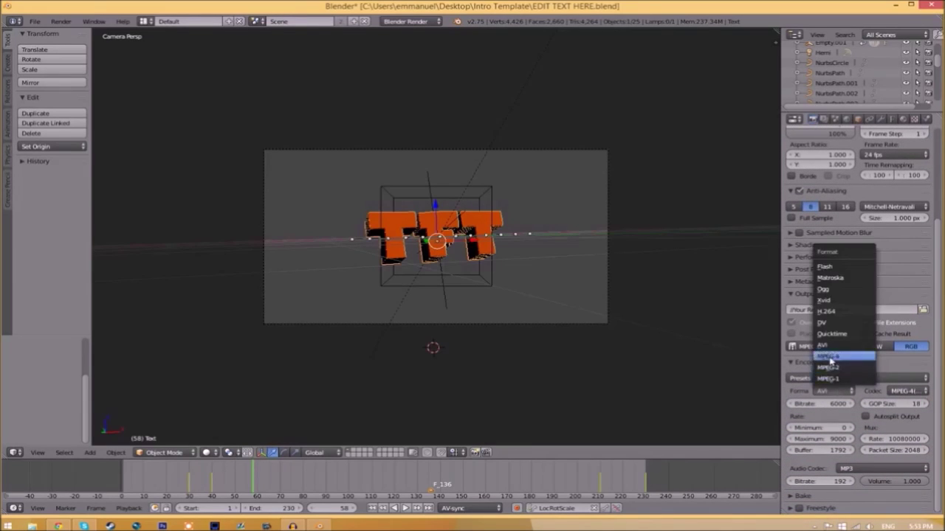
left_click(831, 363)
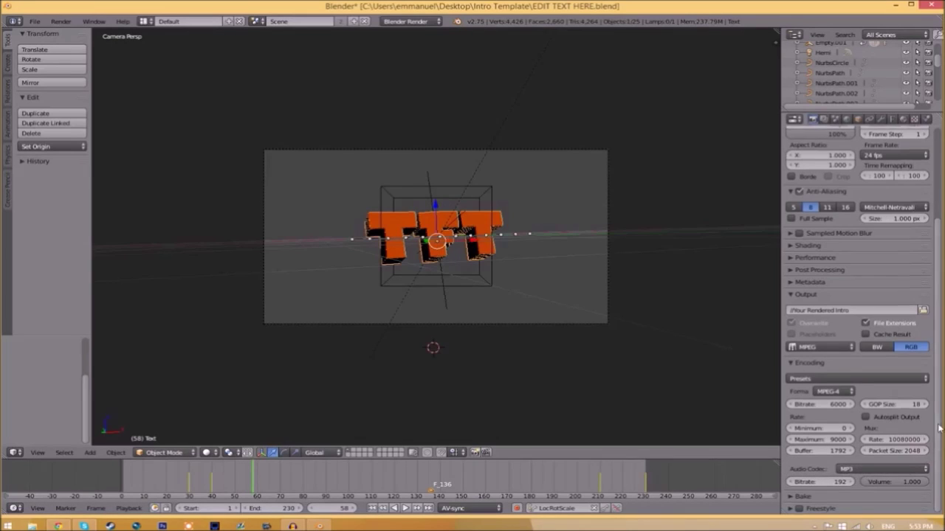
scroll(787, 423, "up", 5)
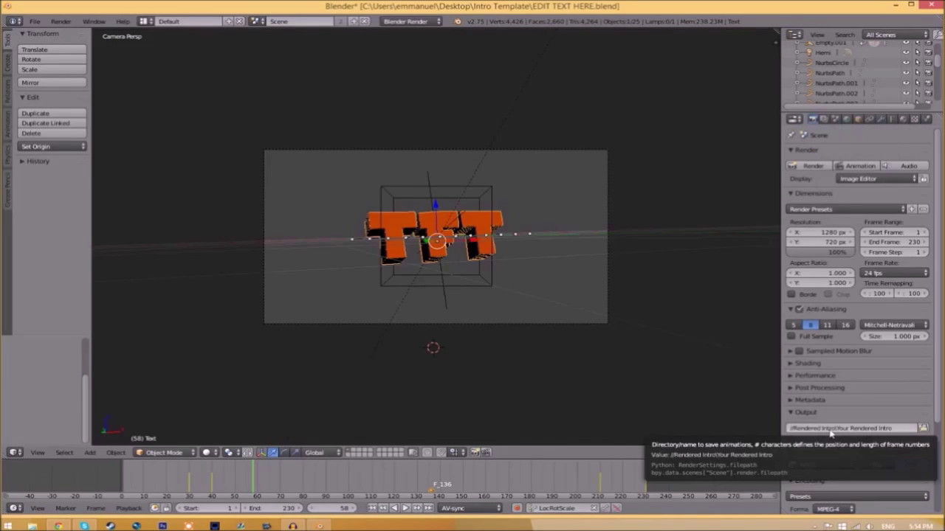
Step: Point the render output to Intro Template\Rendered Intro with file name INTRO TEMPLATE
left_click(922, 428)
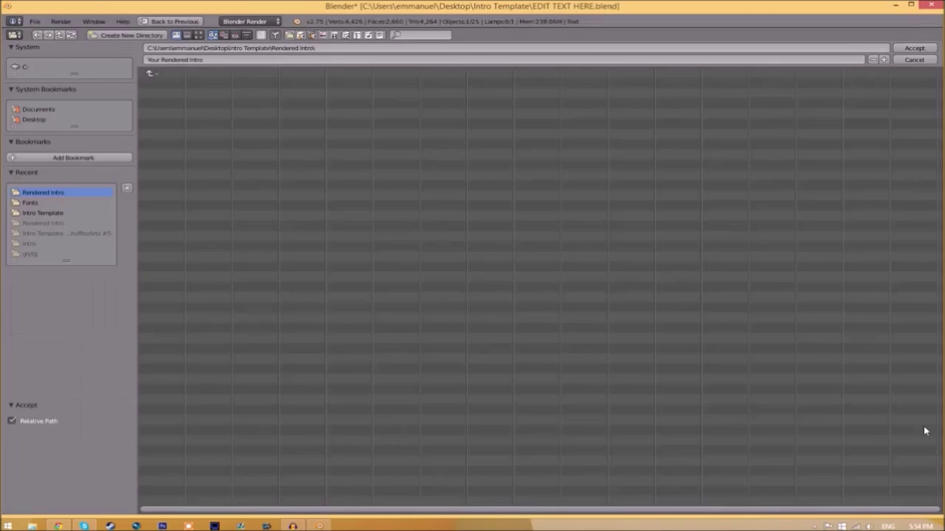
key("BackSpace")
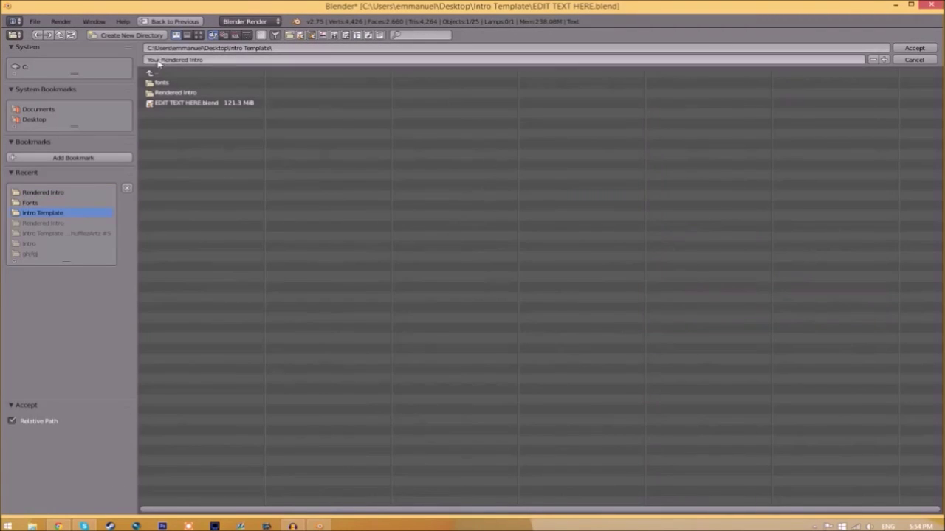
left_click(176, 95)
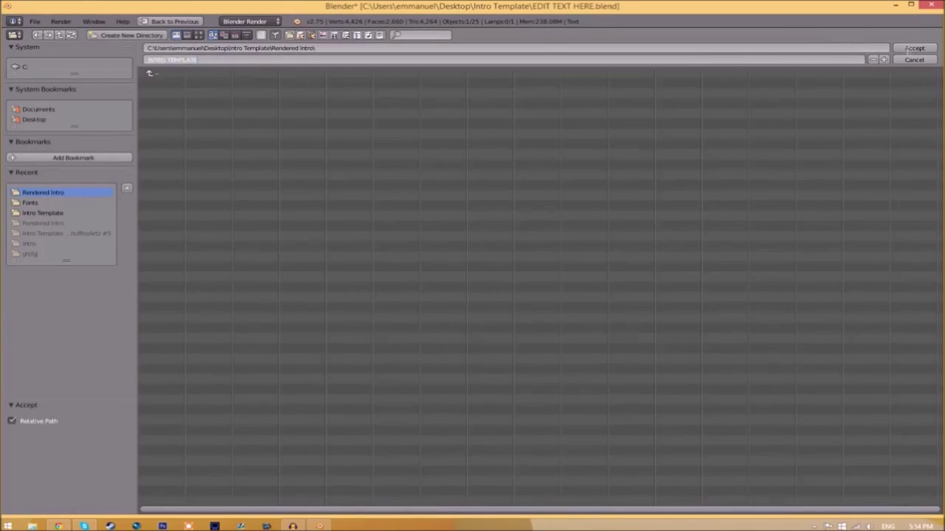
left_click(914, 48)
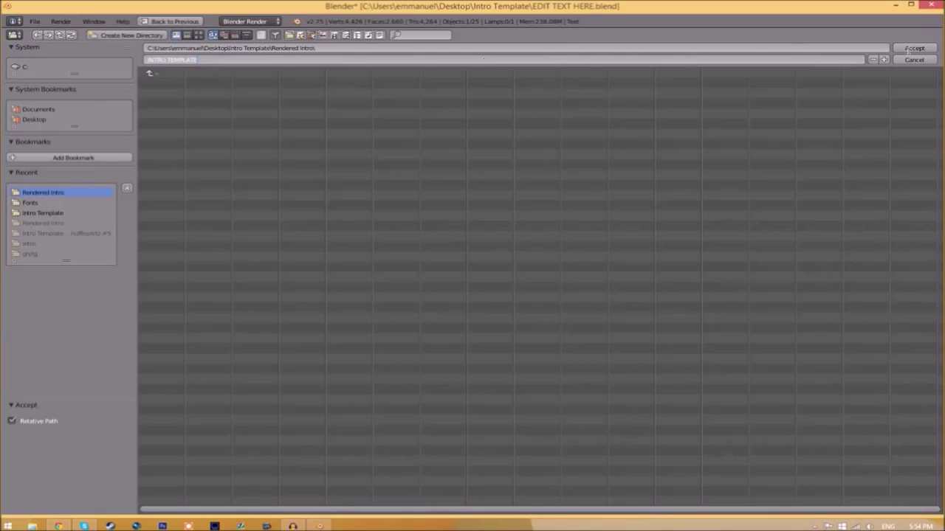
left_click(914, 48)
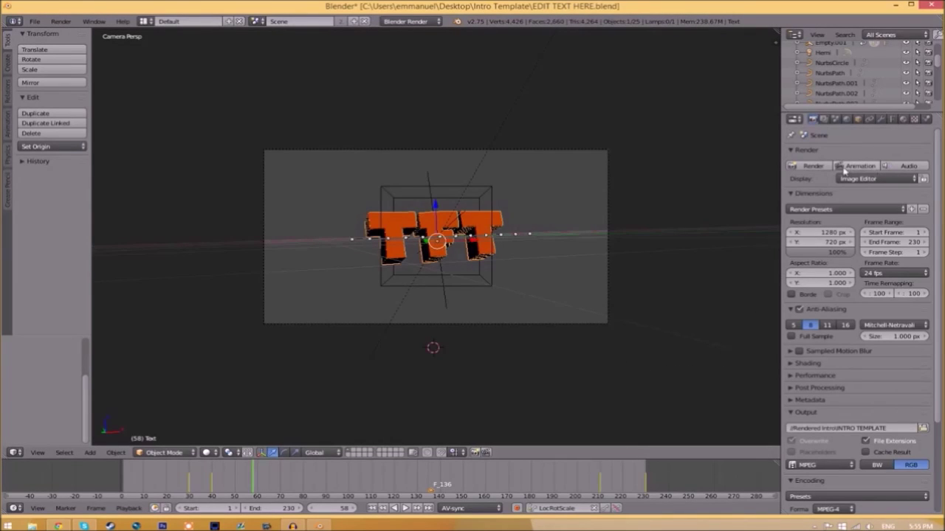
Step: Start rendering the full animation with Render > Render Animation
left_click(61, 21)
left_click(66, 44)
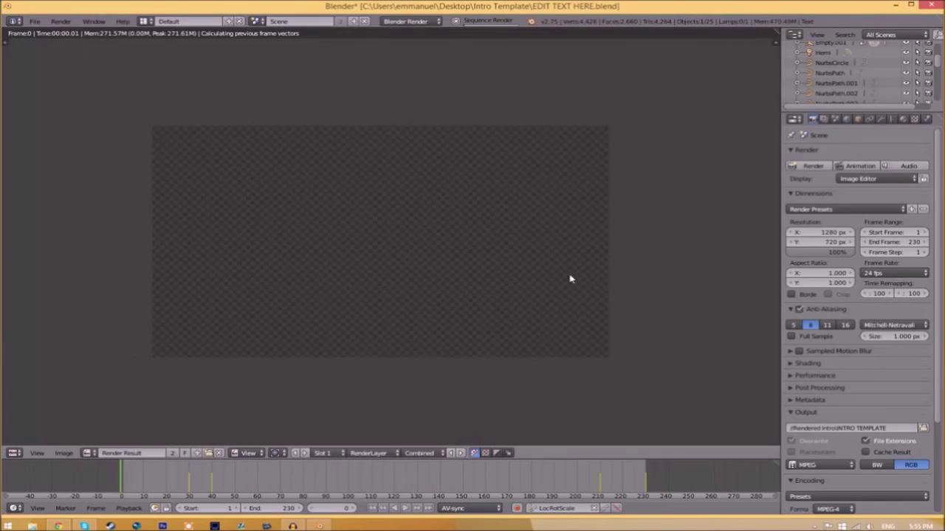